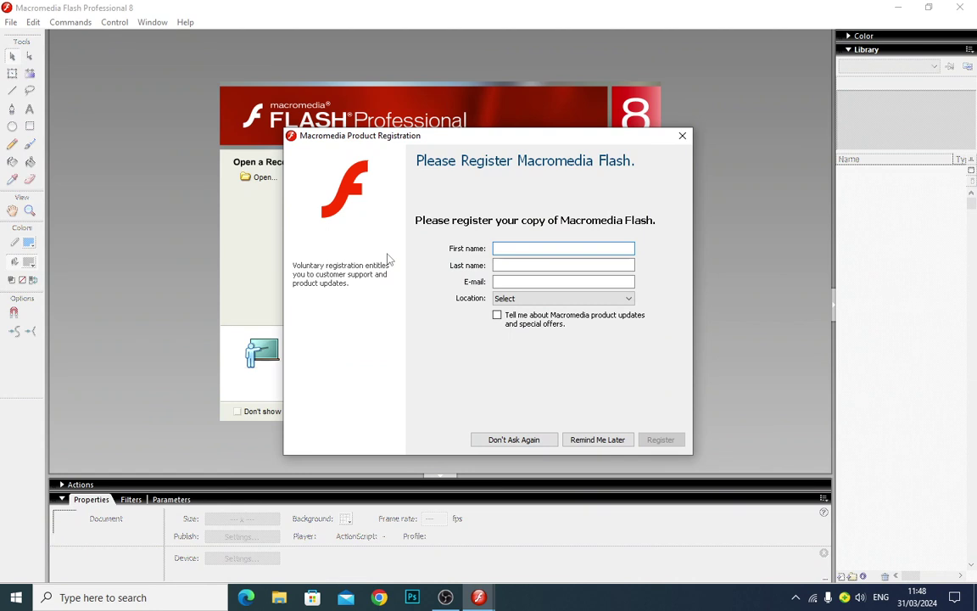
Step: Postpone the product registration and create a new Flash document
{"action": "left_click", "coordinate": [580, 443]}
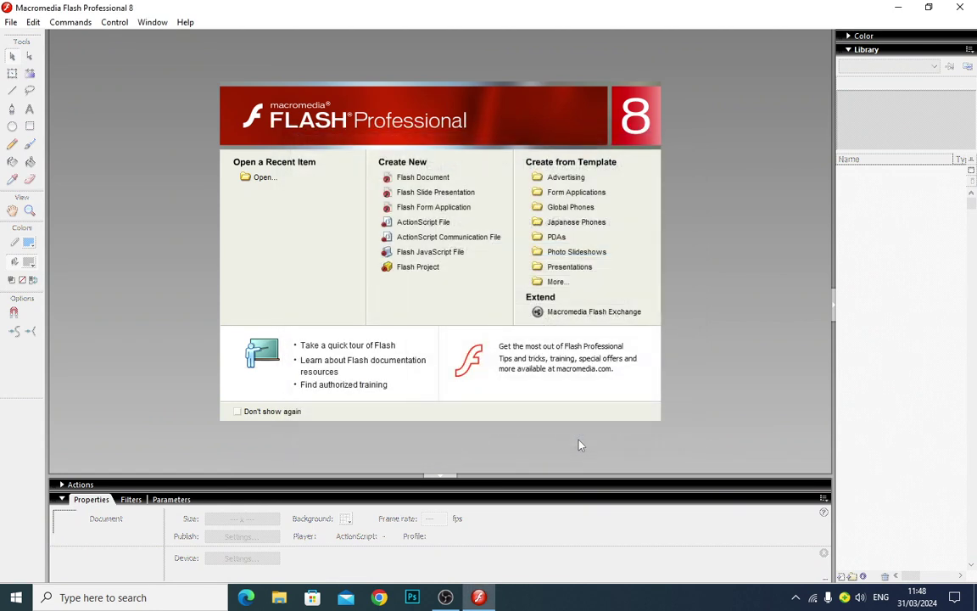
{"action": "left_click", "coordinate": [415, 177]}
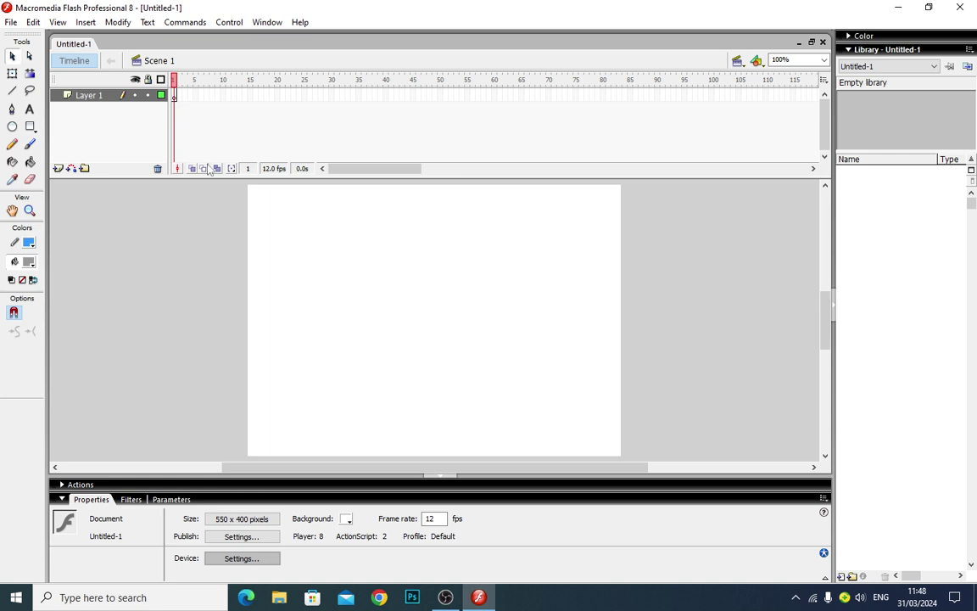
{"action": "left_click", "coordinate": [86, 22]}
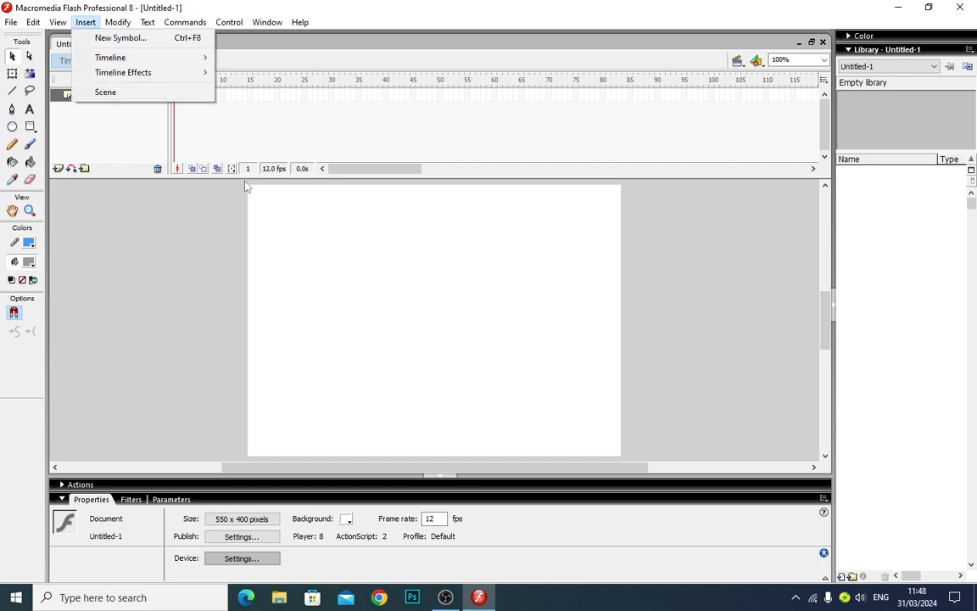
{"action": "mouse_move", "coordinate": [162, 72]}
{"action": "key", "text": "Escape"}
{"action": "key", "text": "Escape"}
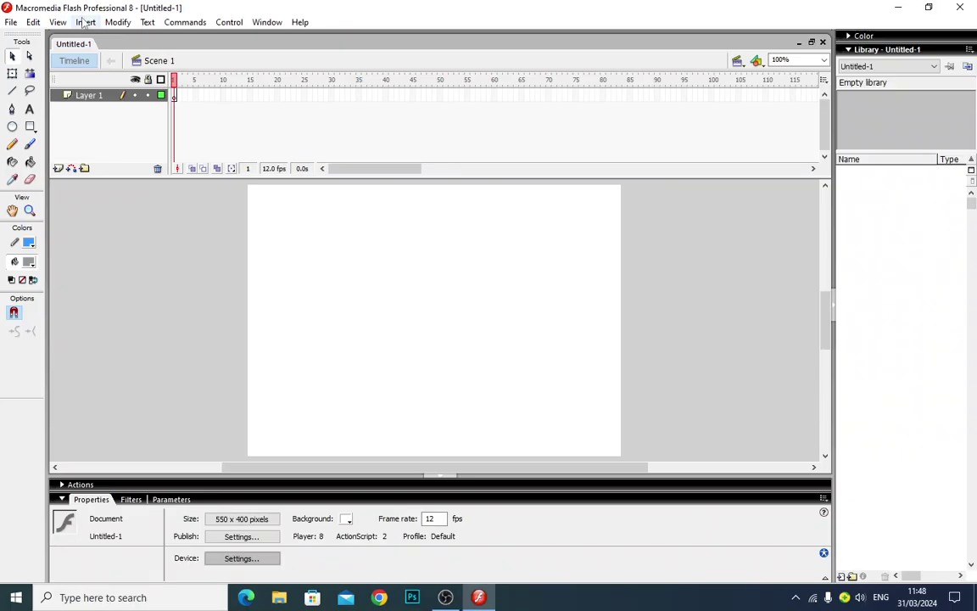
Step: Create a new movie clip symbol named Clip
{"action": "left_click", "coordinate": [194, 67]}
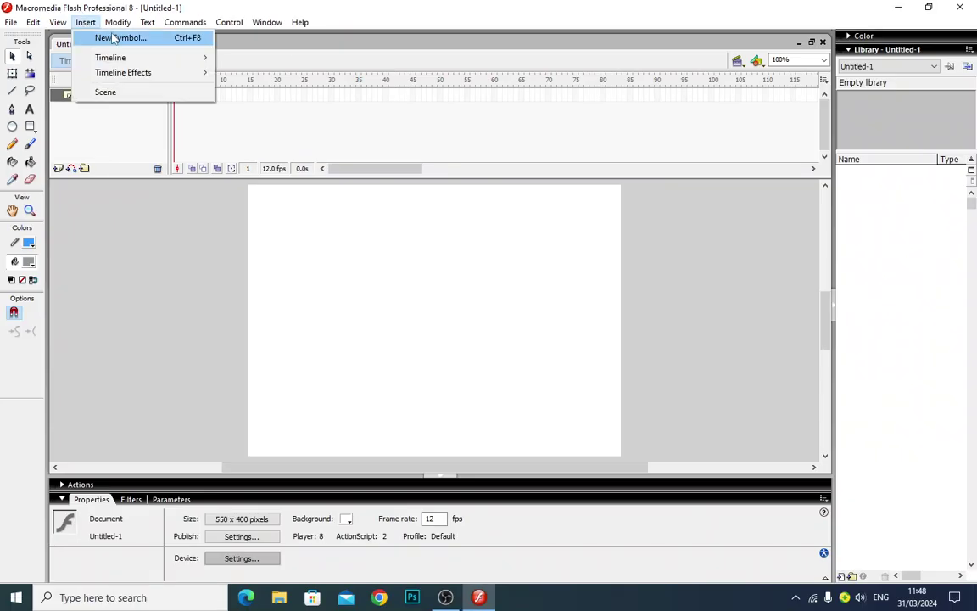
{"action": "left_click", "coordinate": [116, 39]}
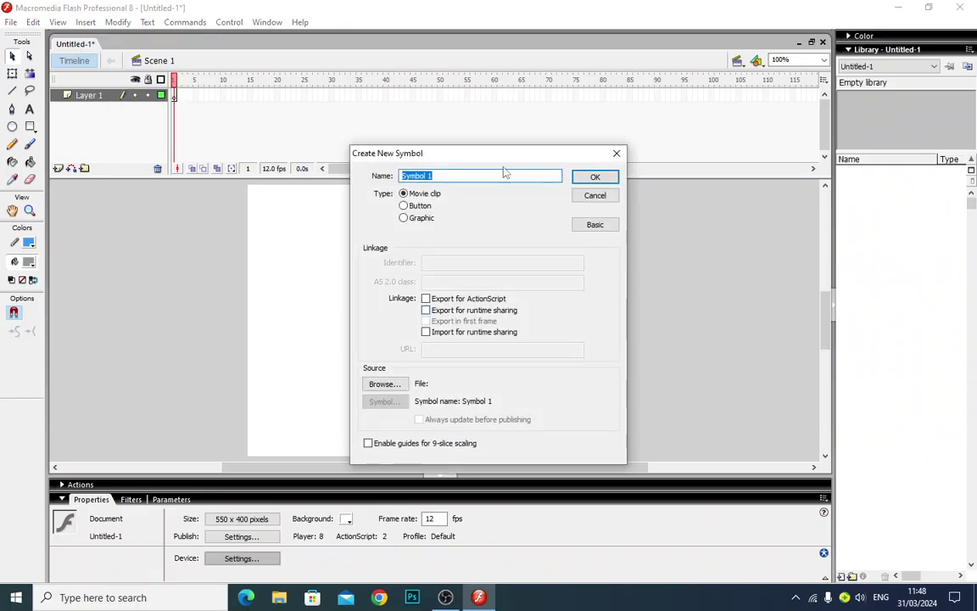
{"action": "left_click_drag", "start_coordinate": [501, 161], "coordinate": [351, 208]}
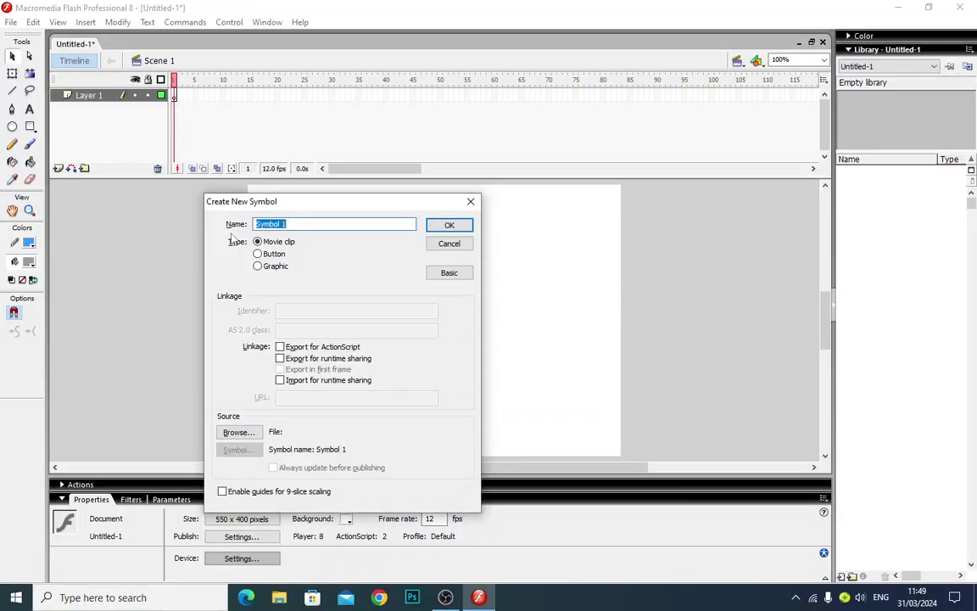
{"action": "type", "text": "Clip"}
{"action": "left_click", "coordinate": [447, 226]}
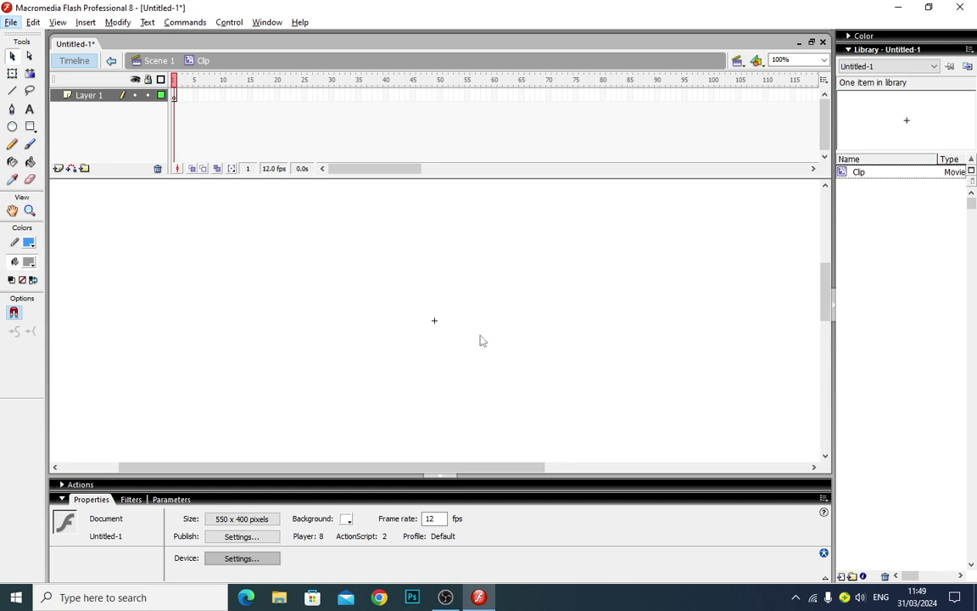
Step: Set the stroke colour to blue and draw an oval about 62 by 46 pixels around the clip's registration point
{"action": "left_click", "coordinate": [30, 244]}
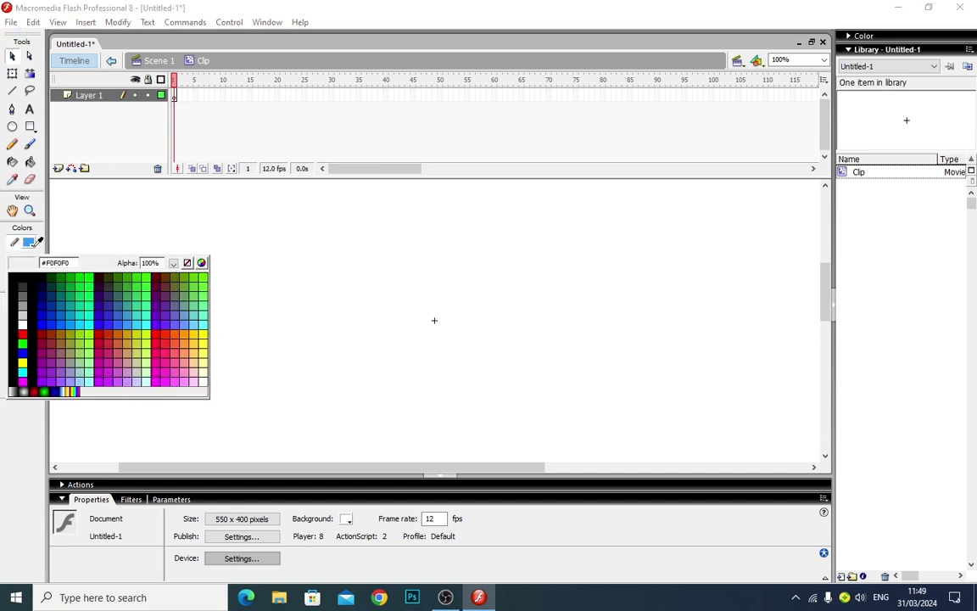
{"action": "left_click", "coordinate": [121, 323]}
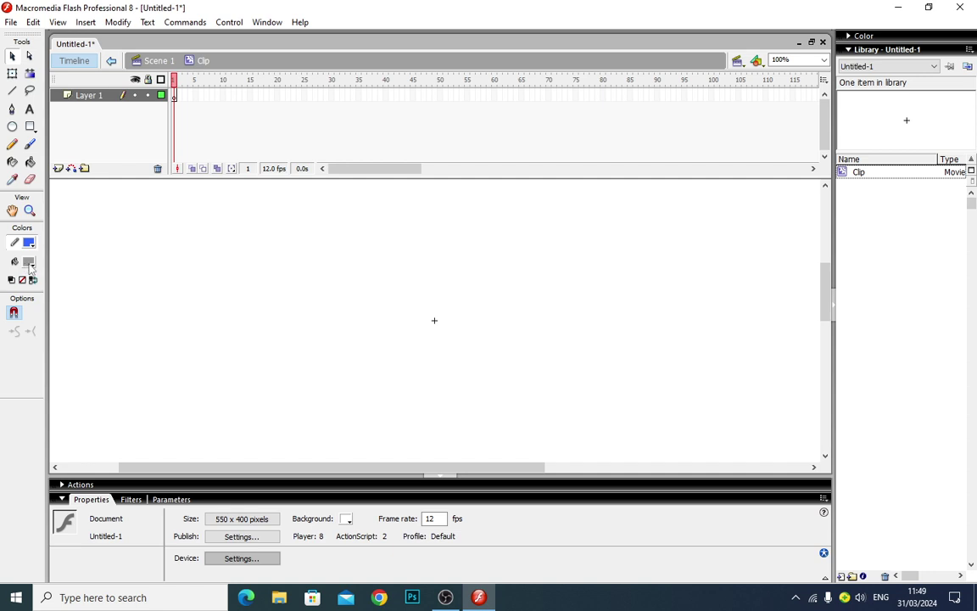
{"action": "left_click", "coordinate": [30, 265]}
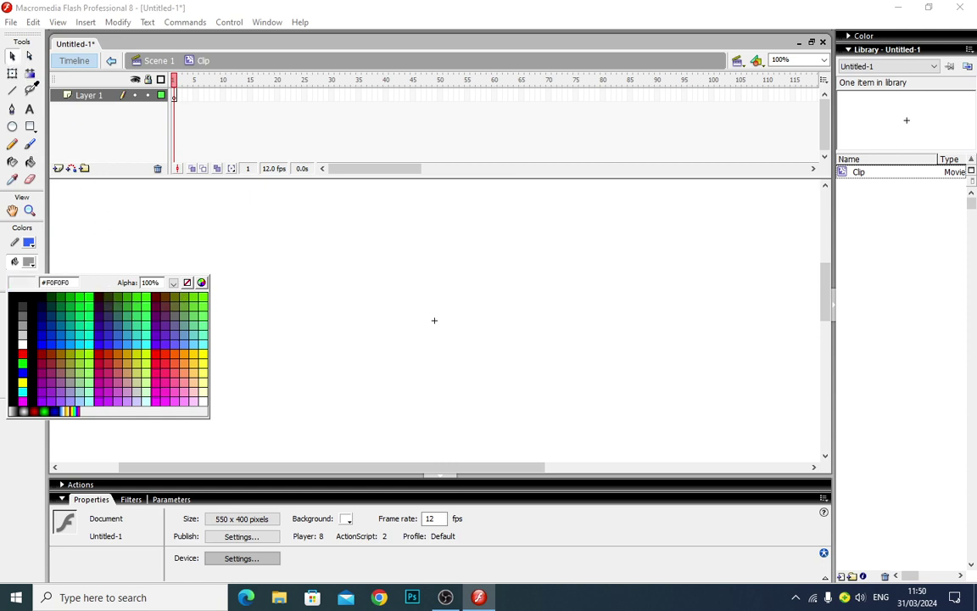
{"action": "key", "text": "Escape"}
{"action": "left_click", "coordinate": [12, 127]}
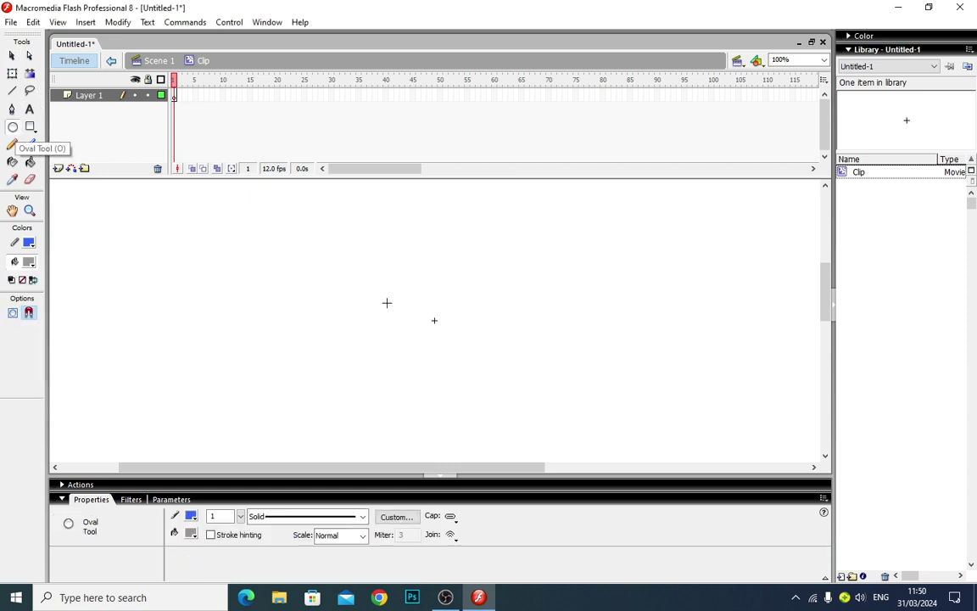
{"action": "left_click_drag", "start_coordinate": [414, 307], "coordinate": [456, 339]}
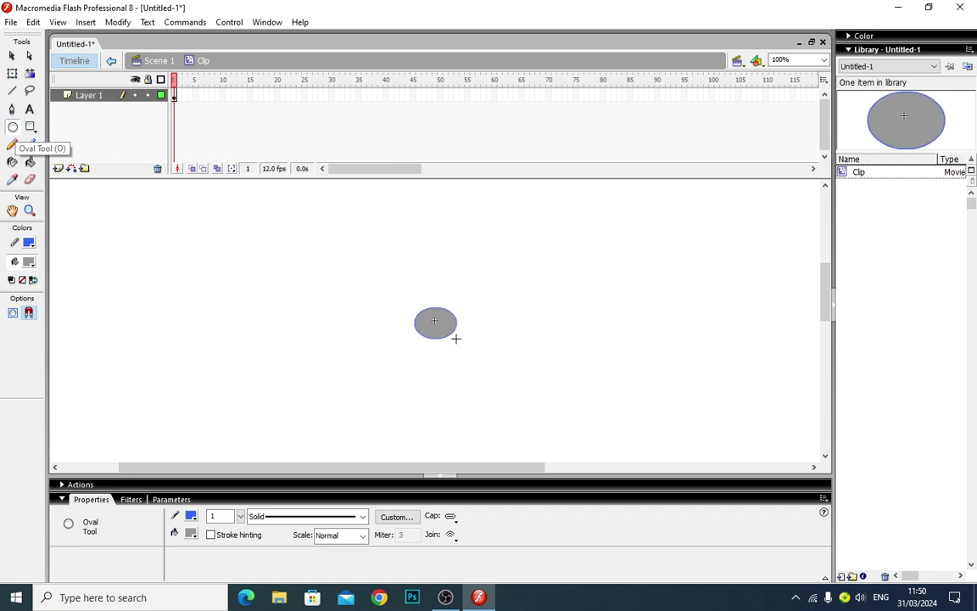
Step: Delete the oval's grey fill, keeping only its blue outline
{"action": "left_click", "coordinate": [12, 55]}
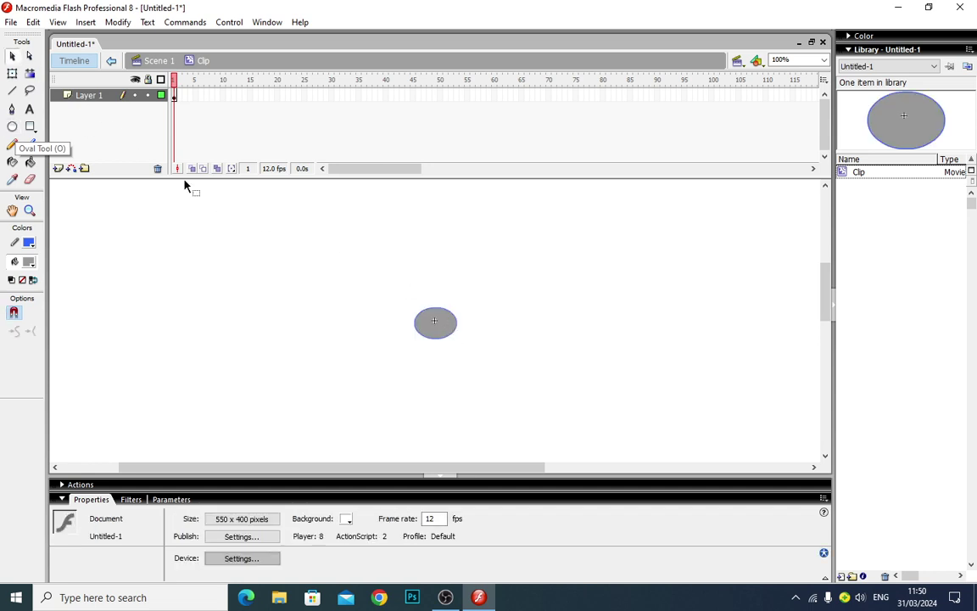
{"action": "left_click", "coordinate": [446, 336]}
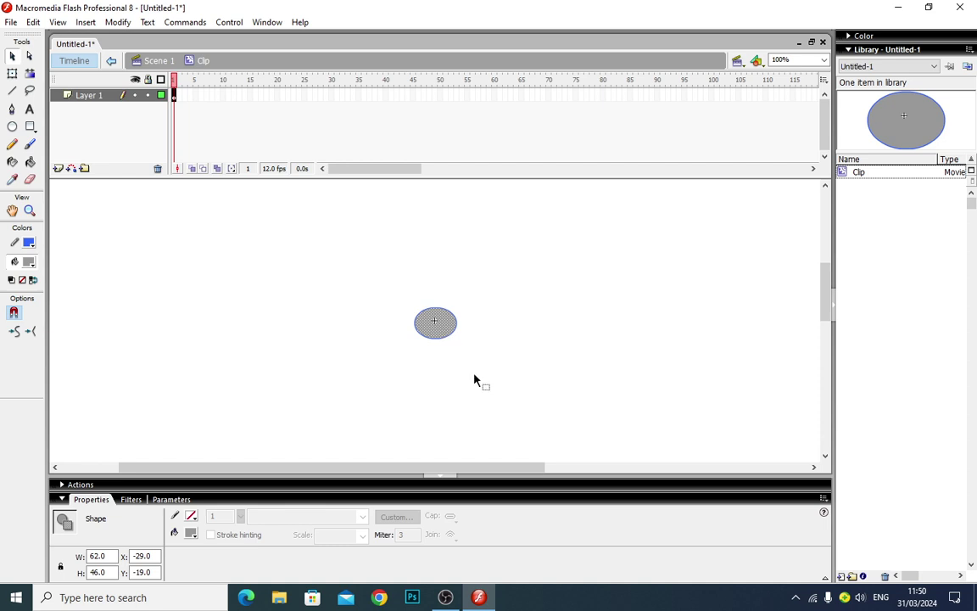
{"action": "left_click", "coordinate": [475, 379]}
{"action": "left_click", "coordinate": [447, 336]}
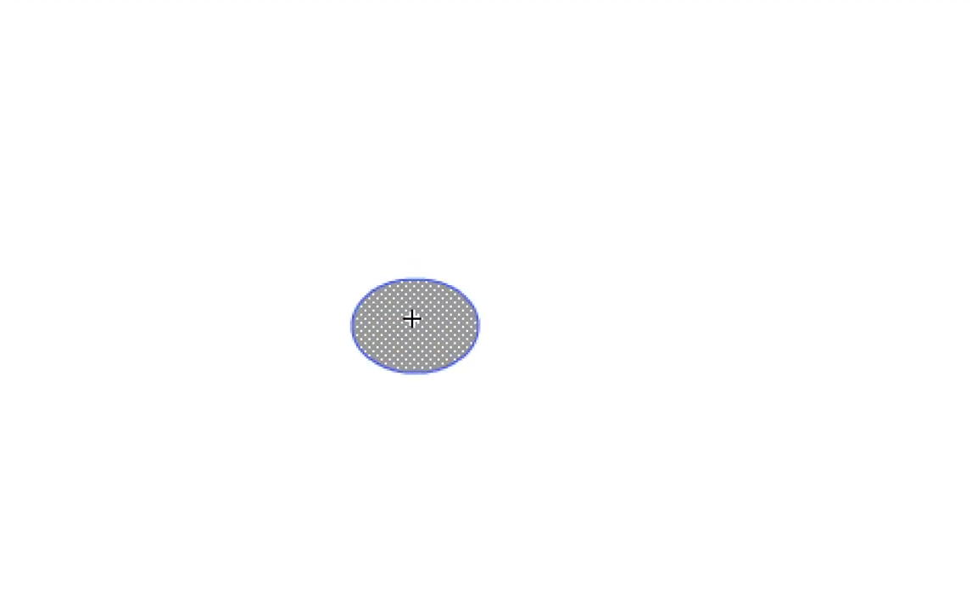
{"action": "left_click_drag", "start_coordinate": [411, 318], "coordinate": [399, 318]}
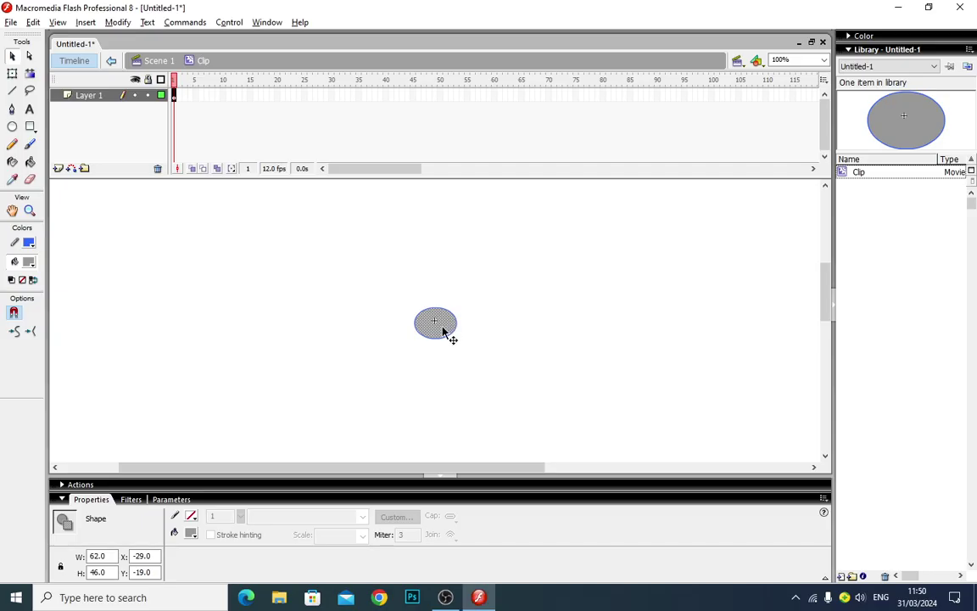
{"action": "left_click_drag", "start_coordinate": [450, 367], "coordinate": [802, 372]}
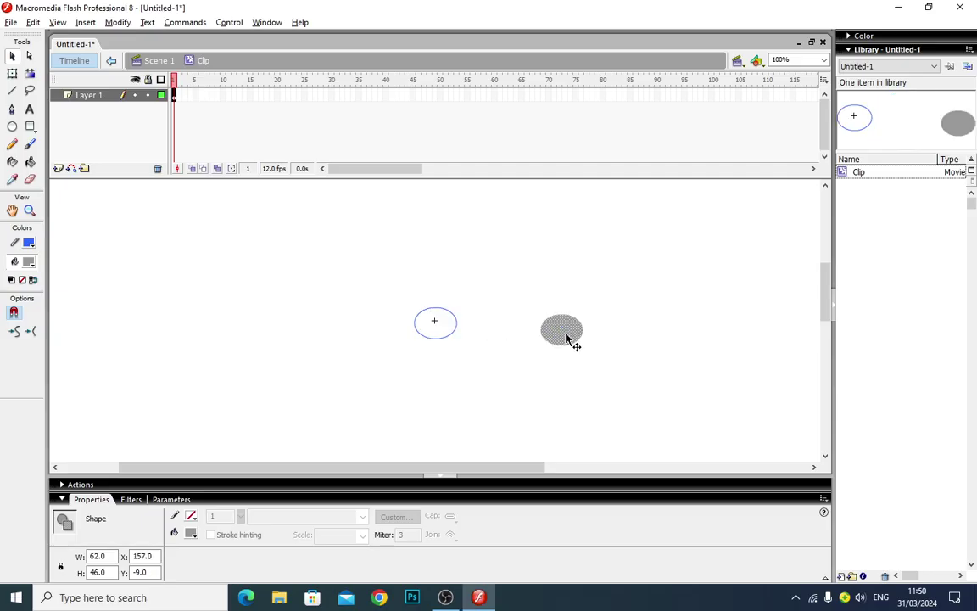
{"action": "key", "text": "Delete"}
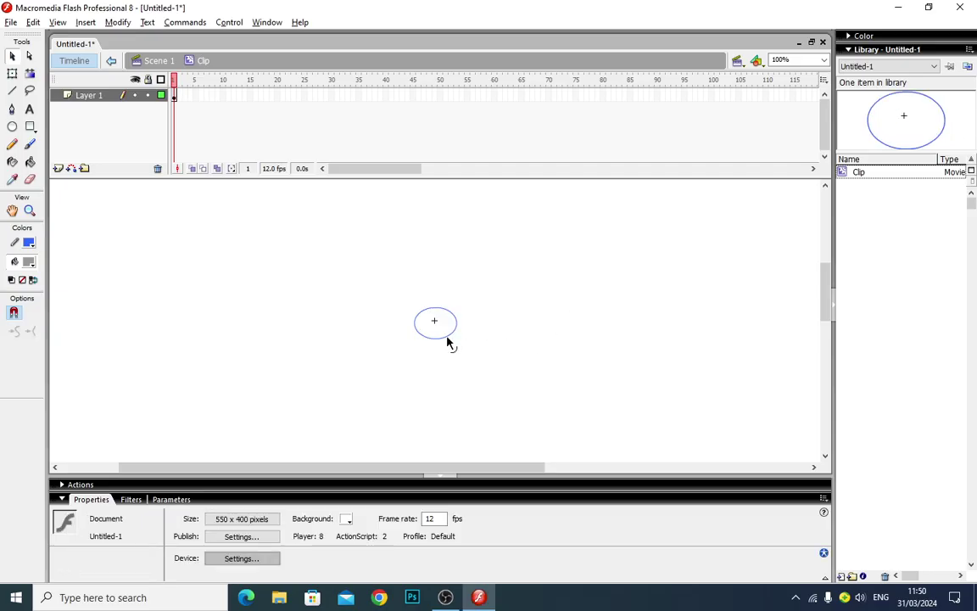
Step: Nudge the oval outline to X -30, Y -21 so it is centred on the registration point
{"action": "left_click", "coordinate": [448, 340]}
{"action": "key", "text": "Left"}
{"action": "key", "text": "Up"}
{"action": "key", "text": "Up"}
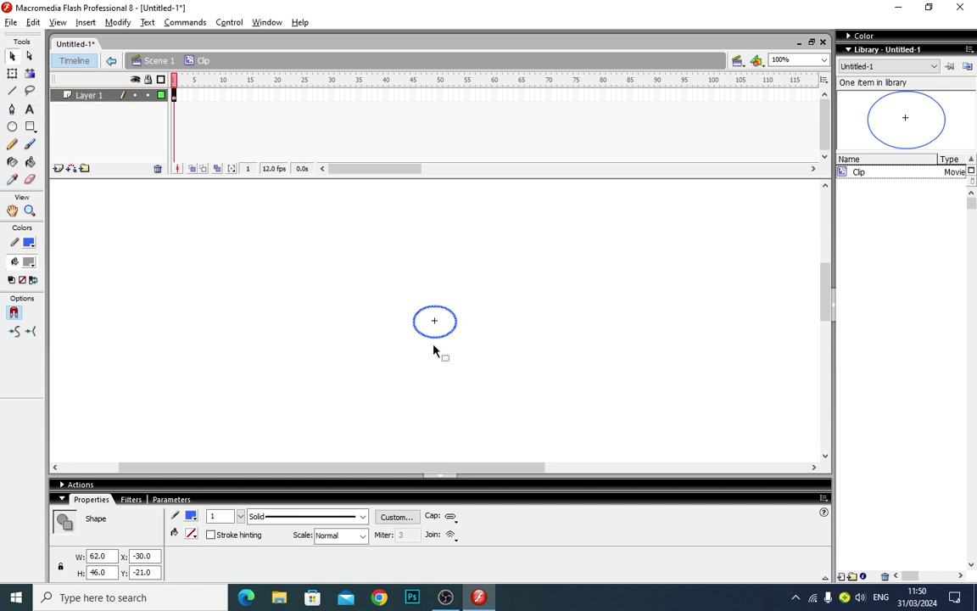
Step: Try resizing and skewing the oval outline with Free Transform, then scaling it about its centre, and undo every change
{"action": "left_click", "coordinate": [12, 73]}
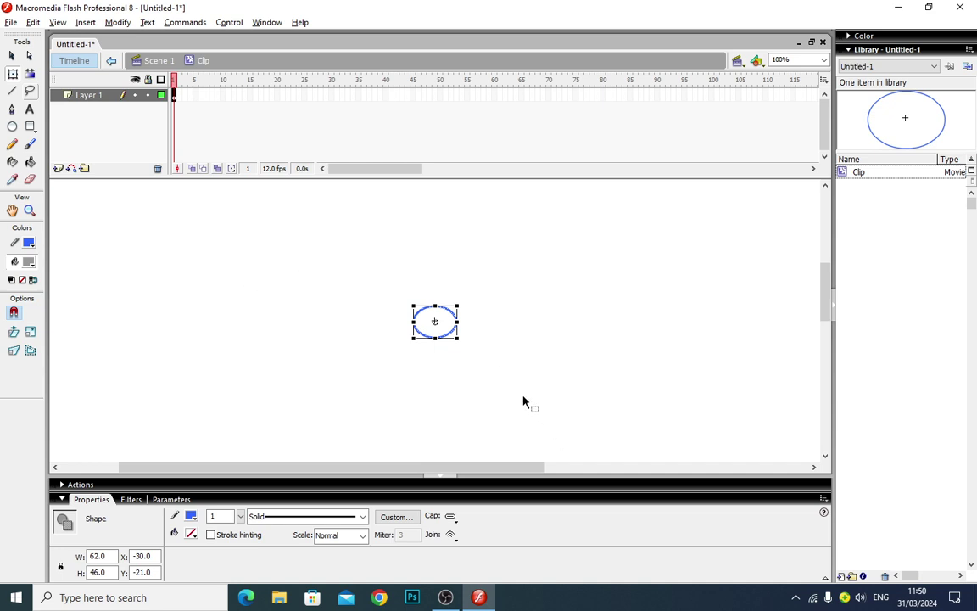
{"action": "left_click_drag", "start_coordinate": [458, 337], "coordinate": [552, 412]}
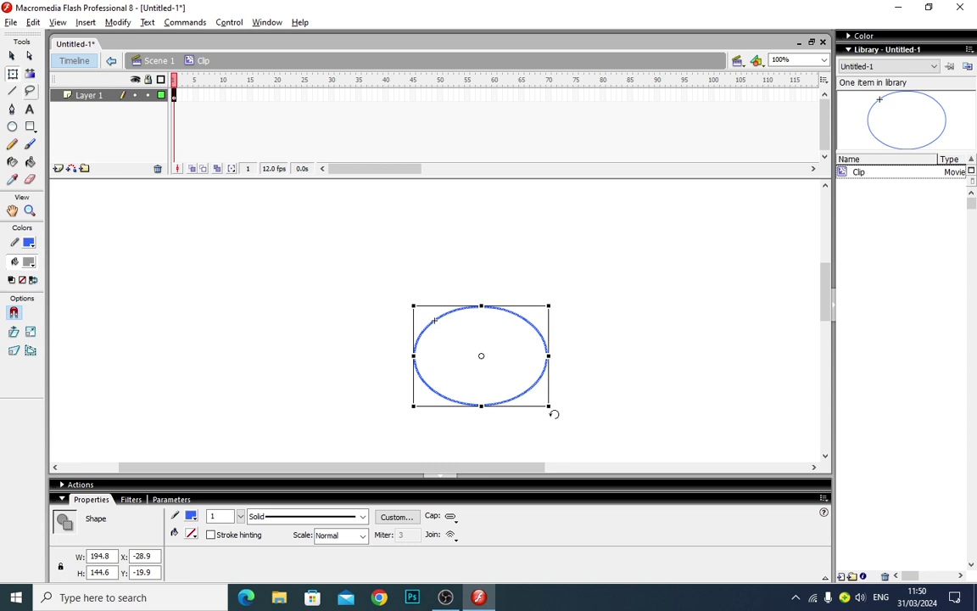
{"action": "left_click_drag", "start_coordinate": [549, 405], "coordinate": [462, 339]}
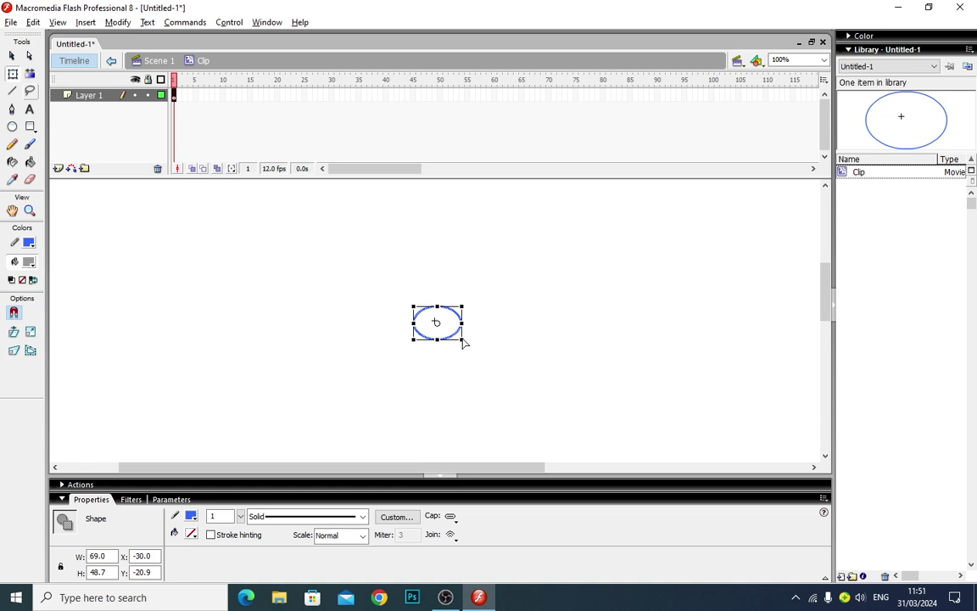
{"action": "left_click_drag", "start_coordinate": [462, 340], "coordinate": [524, 383]}
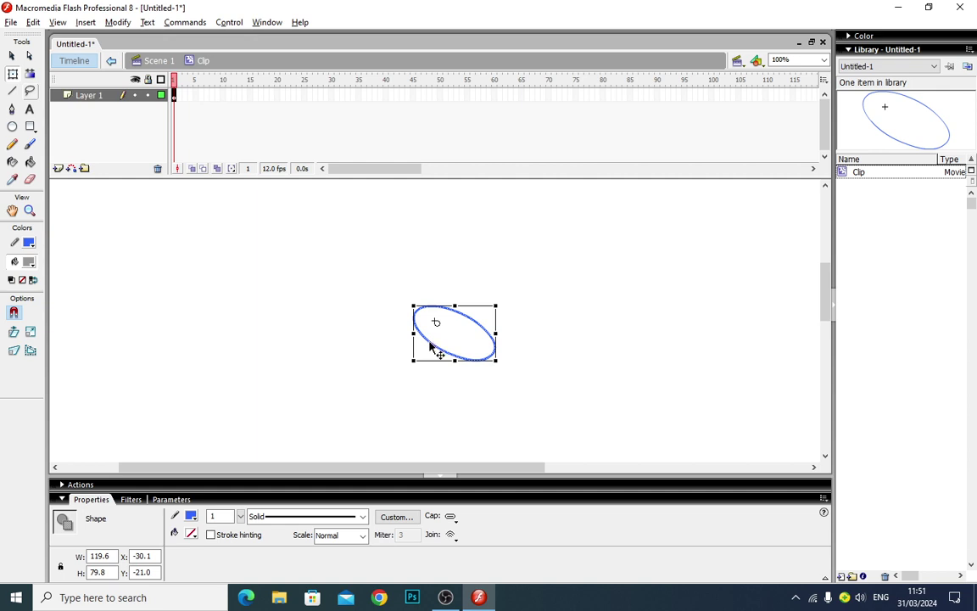
{"action": "key", "text": "ctrl+z"}
{"action": "key", "text": "ctrl+z"}
{"action": "key", "text": "ctrl+z"}
{"action": "key", "text": "ctrl+z"}
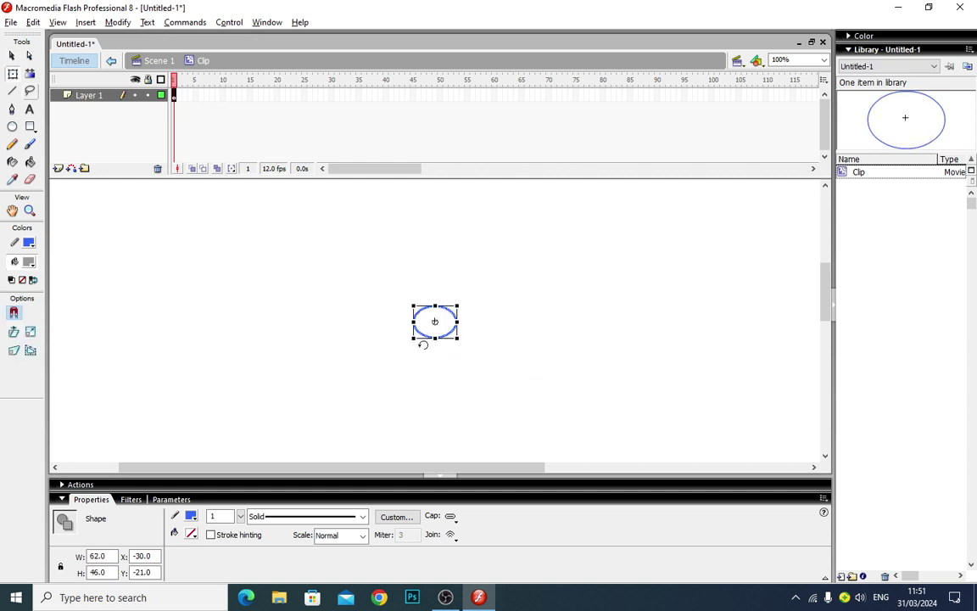
{"action": "left_click_drag", "start_coordinate": [457, 339], "coordinate": [507, 385]}
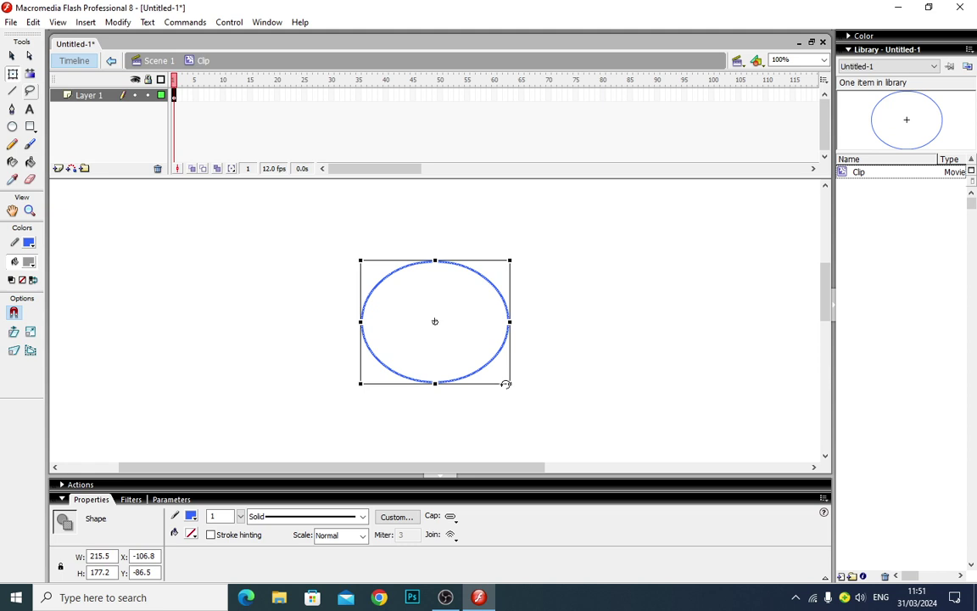
{"action": "key", "text": "ctrl+z"}
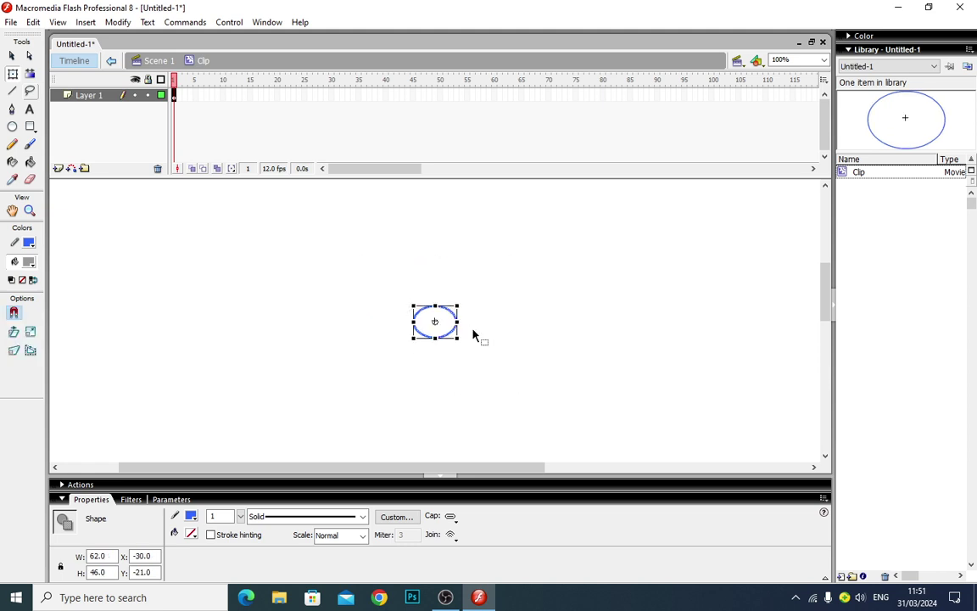
Step: Insert a keyframe at frame 45 and enlarge the oval there about its centre to about 268 by 114 pixels
{"action": "left_click", "coordinate": [413, 95]}
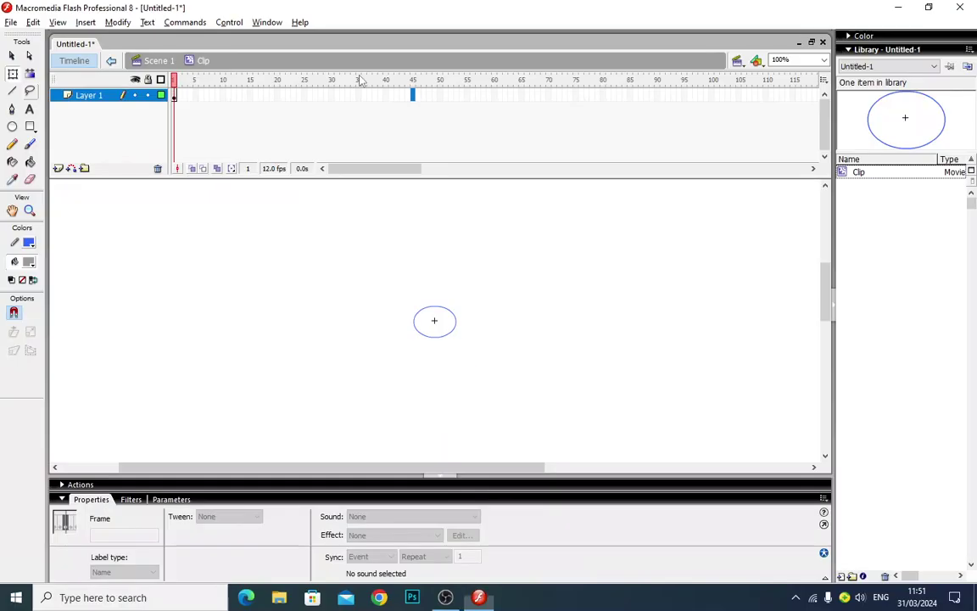
{"action": "key", "text": "F6"}
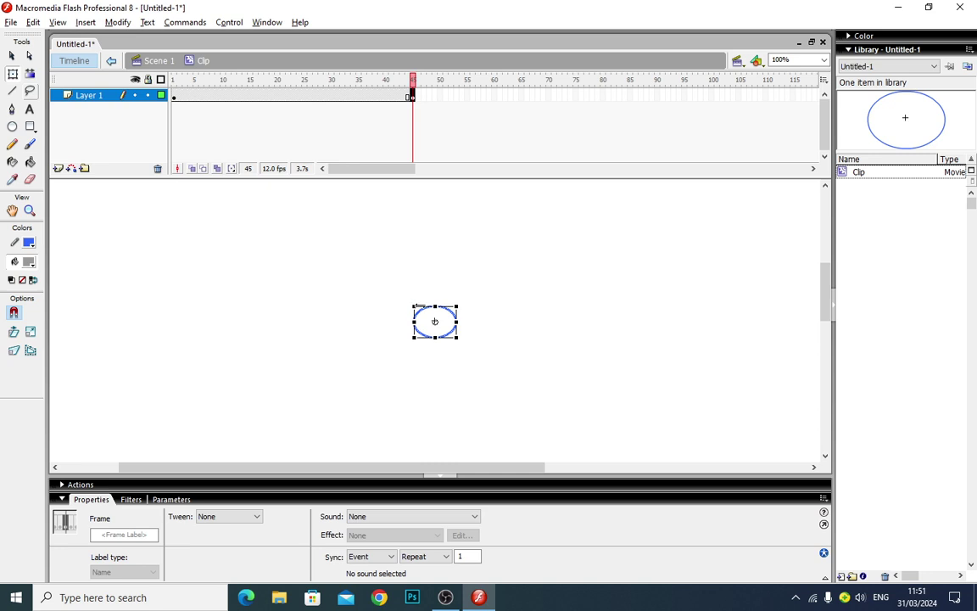
{"action": "left_click_drag", "start_coordinate": [413, 306], "coordinate": [343, 282]}
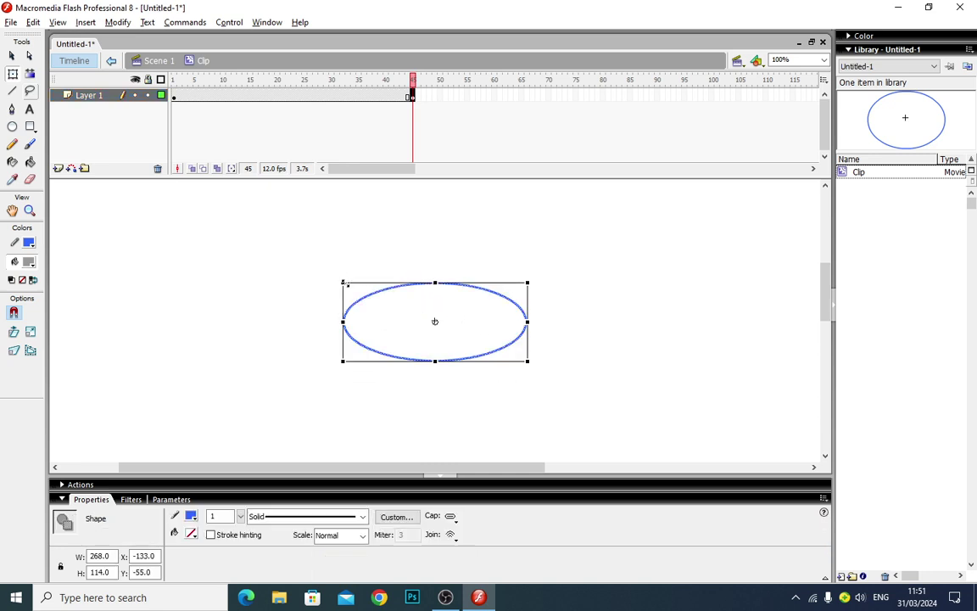
Step: Apply a shape tween to the frames between the keyframes at 1 and 45
{"action": "left_click", "coordinate": [292, 97]}
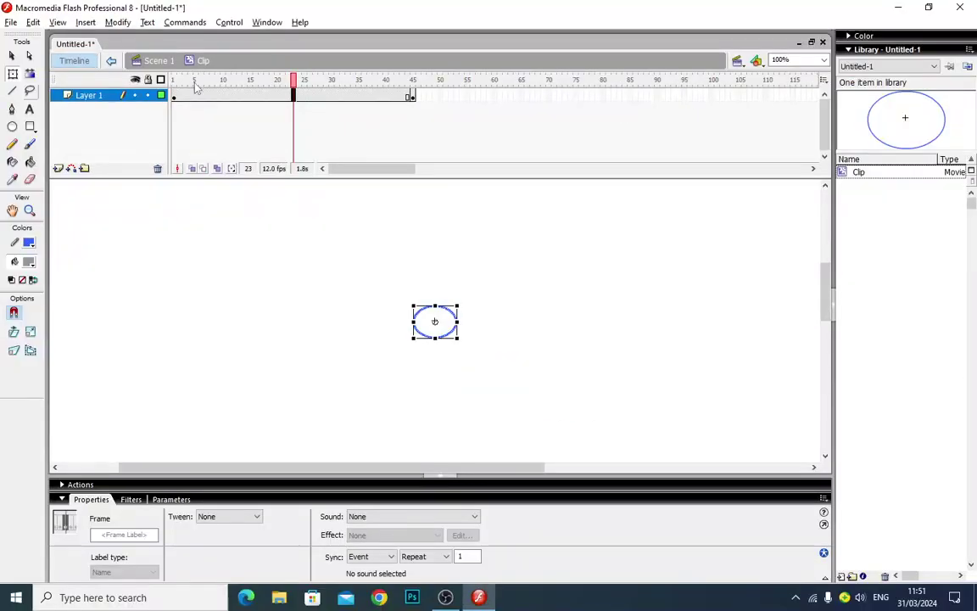
{"action": "left_click", "coordinate": [245, 516]}
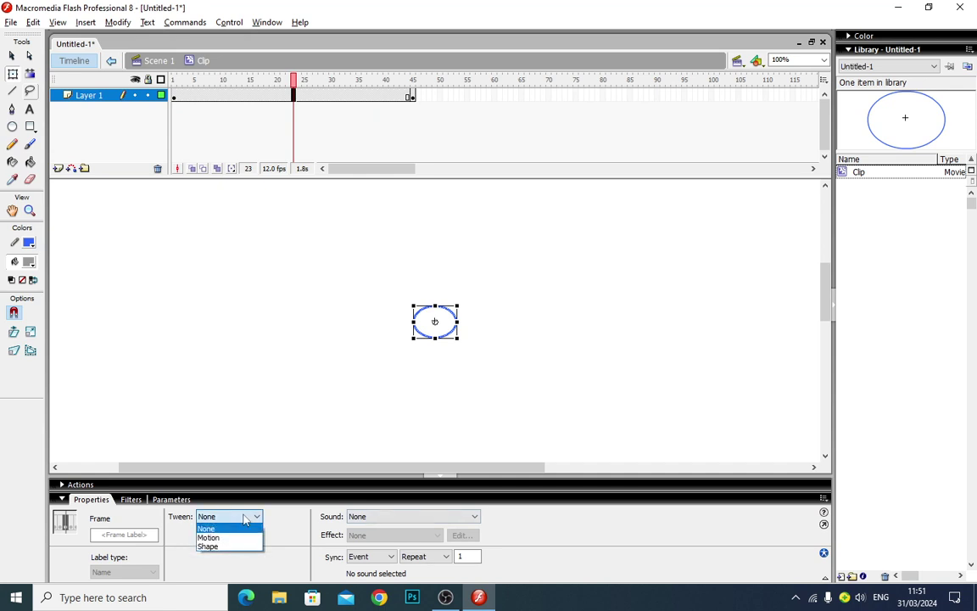
{"action": "left_click", "coordinate": [221, 546]}
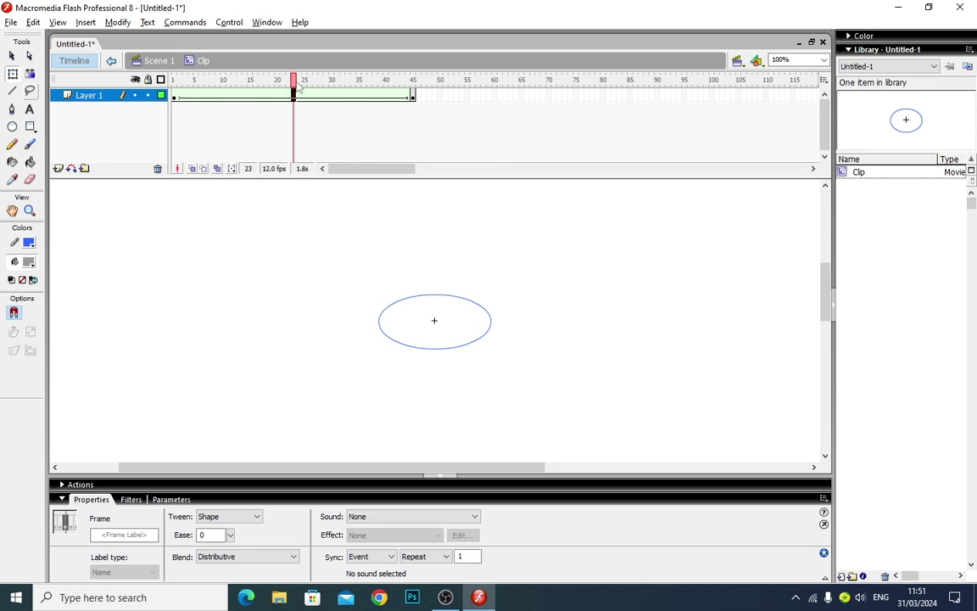
Step: Preview the tween by scrubbing back to frame 7, and return to the main timeline of Scene 1
{"action": "left_click_drag", "start_coordinate": [297, 85], "coordinate": [206, 94]}
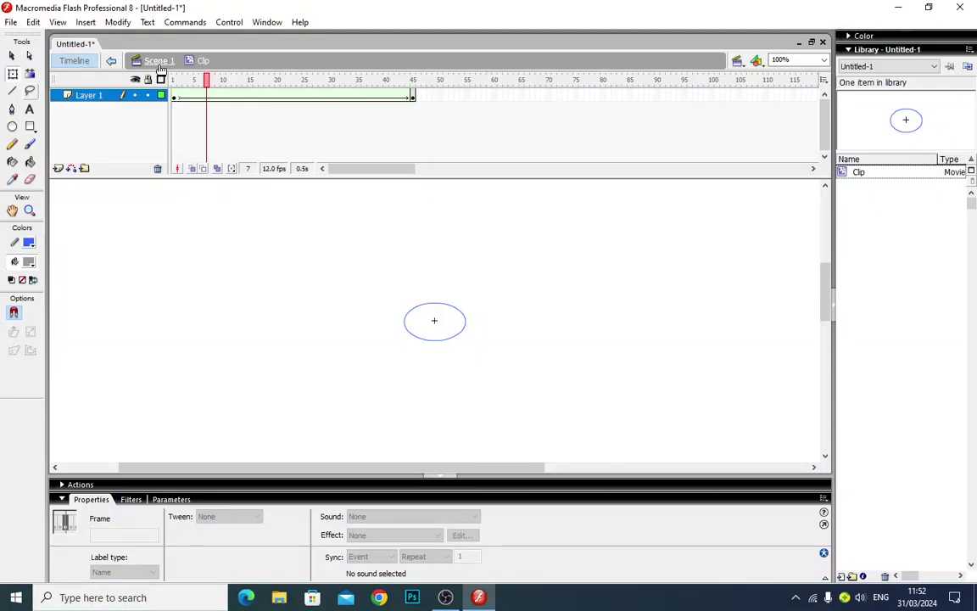
{"action": "left_click", "coordinate": [161, 61]}
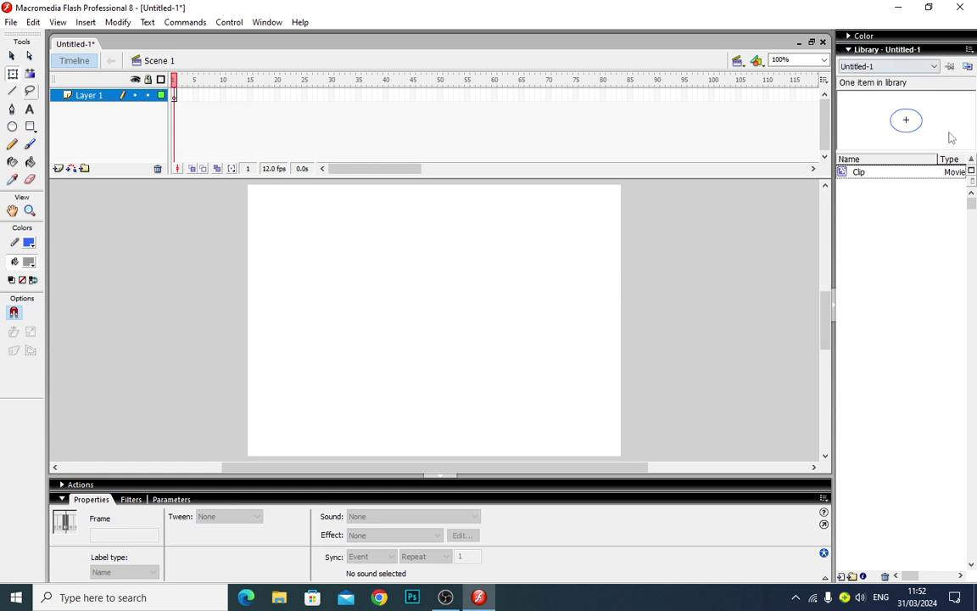
Step: Place eleven instances of the Clip movie clip from the library, scattered across the middle and lower part of the stage, and deselect them
{"action": "left_click", "coordinate": [859, 174]}
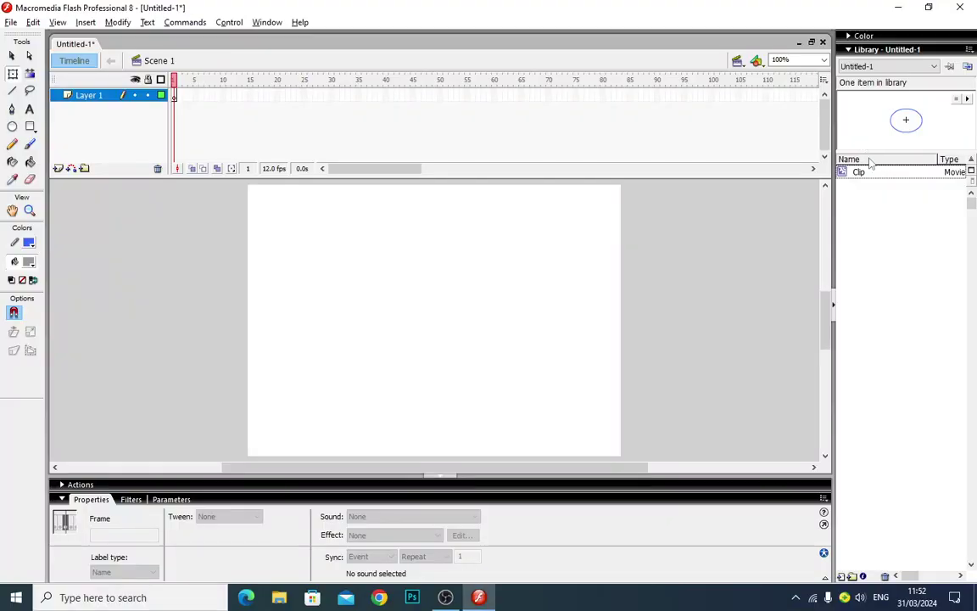
{"action": "left_click_drag", "start_coordinate": [854, 173], "coordinate": [327, 414]}
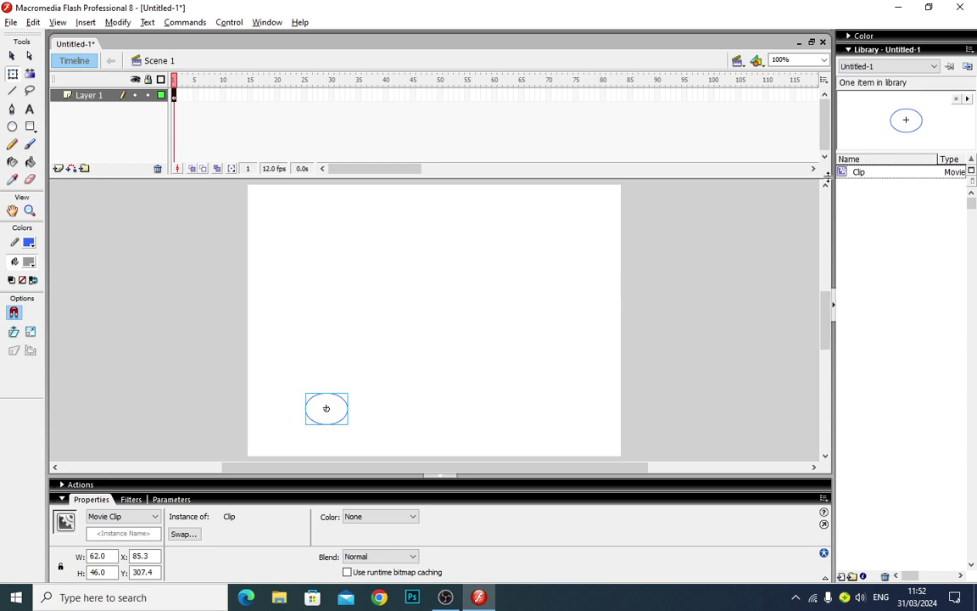
{"action": "left_click_drag", "start_coordinate": [843, 178], "coordinate": [370, 355]}
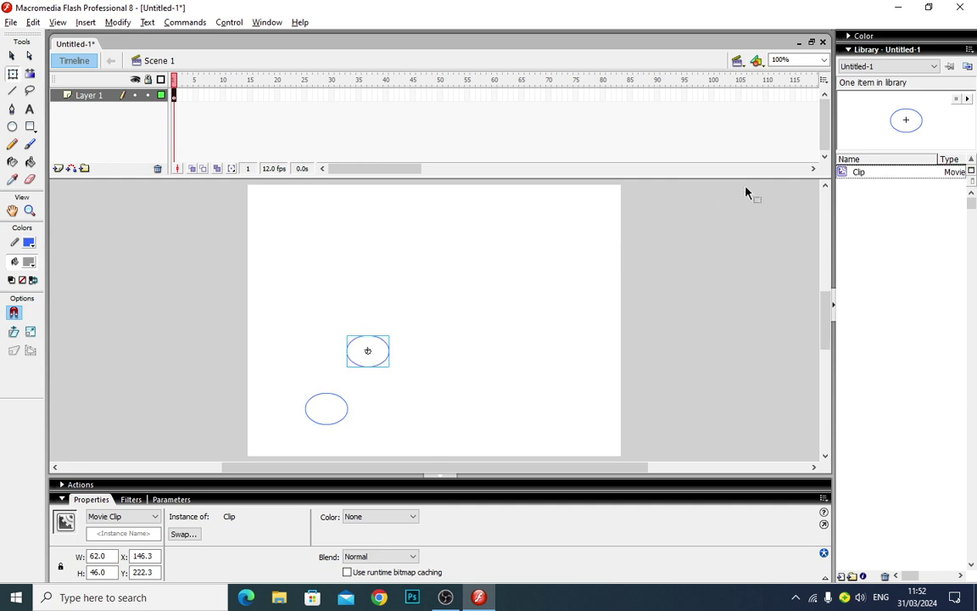
{"action": "left_click_drag", "start_coordinate": [853, 174], "coordinate": [406, 395]}
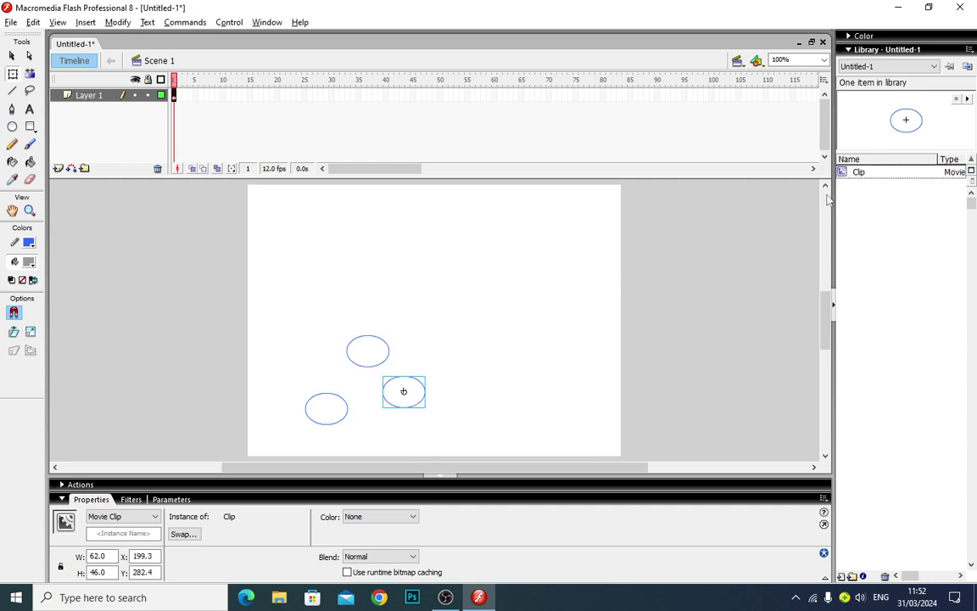
{"action": "left_click_drag", "start_coordinate": [865, 178], "coordinate": [304, 308]}
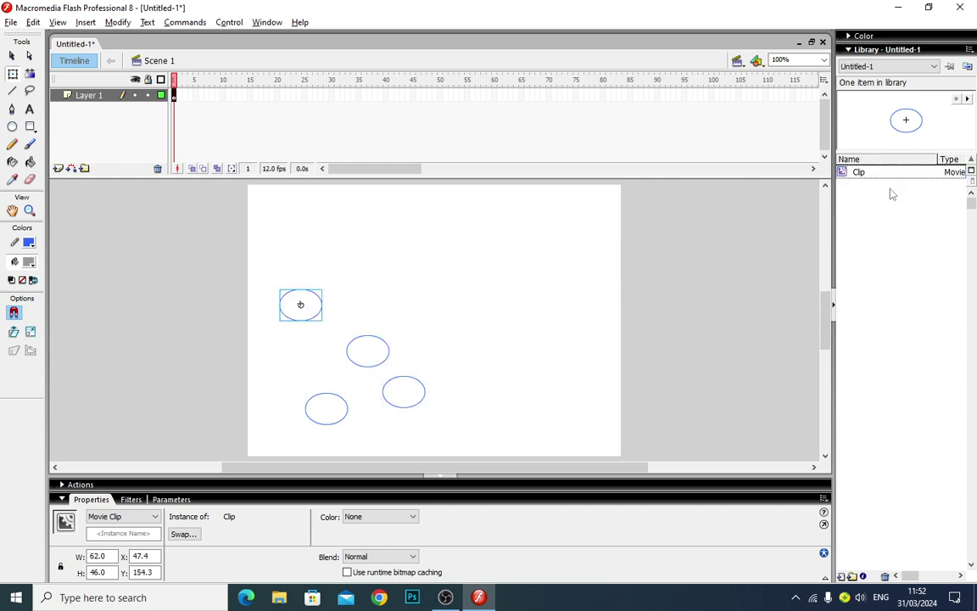
{"action": "left_click_drag", "start_coordinate": [904, 175], "coordinate": [417, 293]}
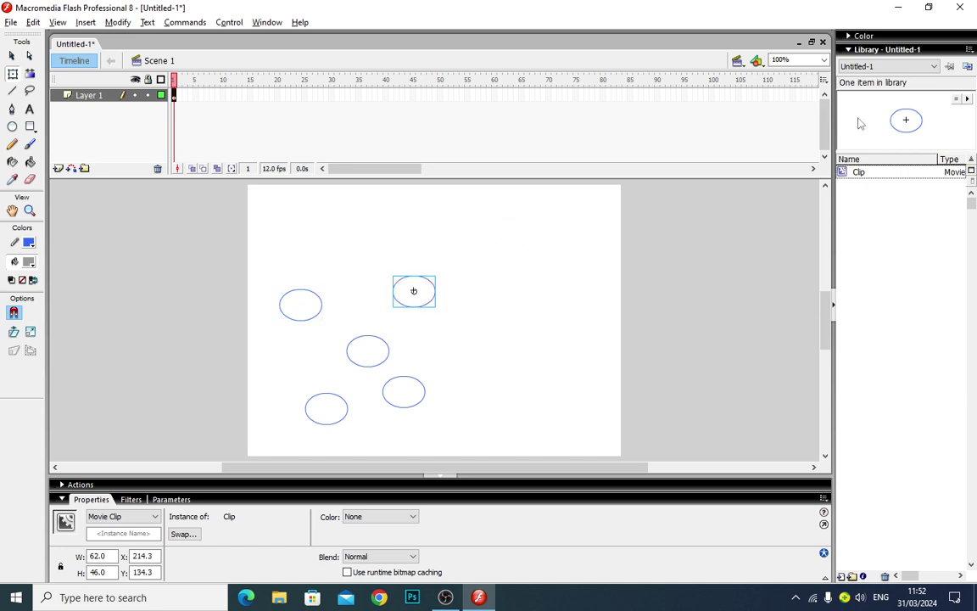
{"action": "left_click", "coordinate": [858, 172]}
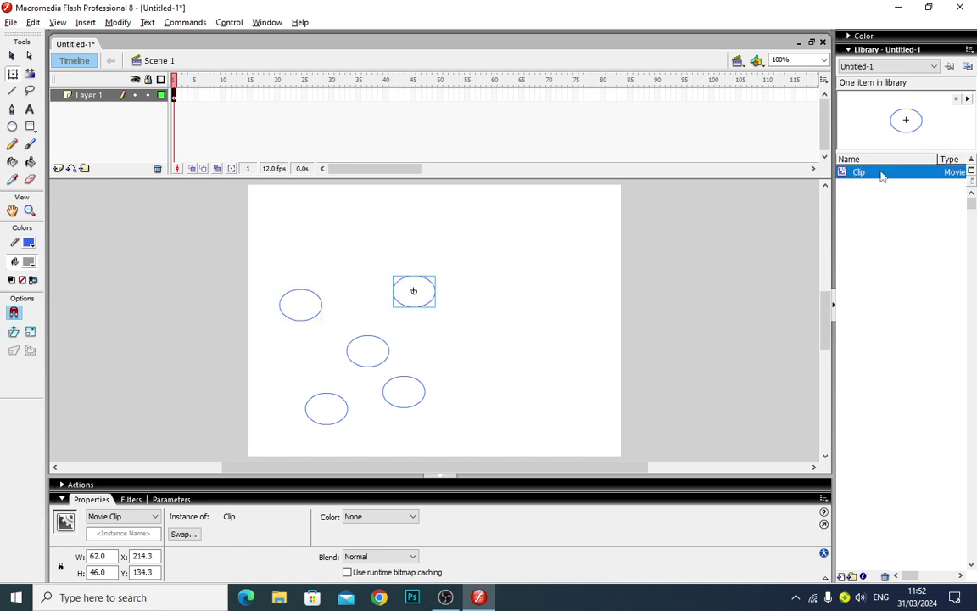
{"action": "left_click_drag", "start_coordinate": [882, 174], "coordinate": [472, 395]}
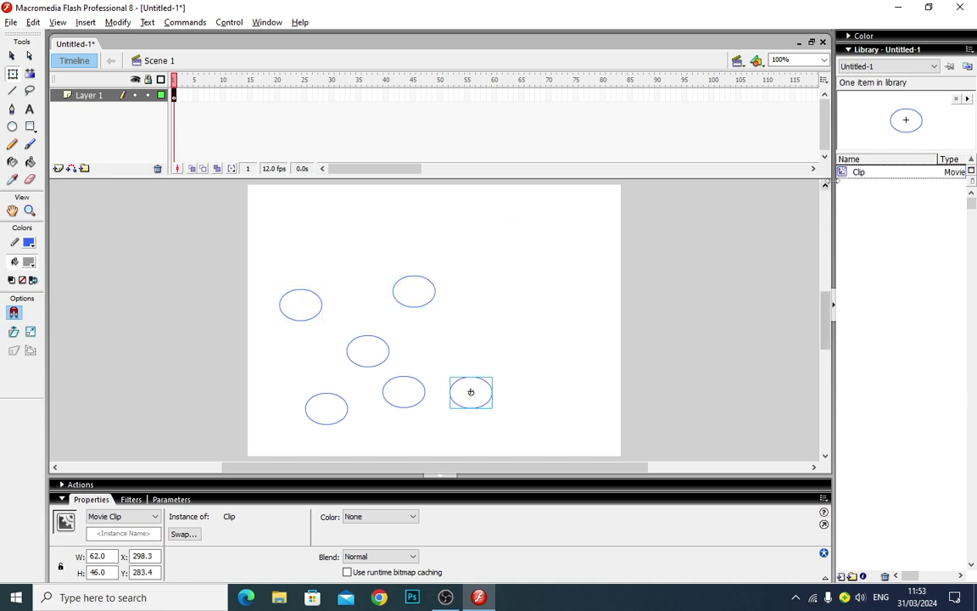
{"action": "left_click_drag", "start_coordinate": [856, 172], "coordinate": [419, 443]}
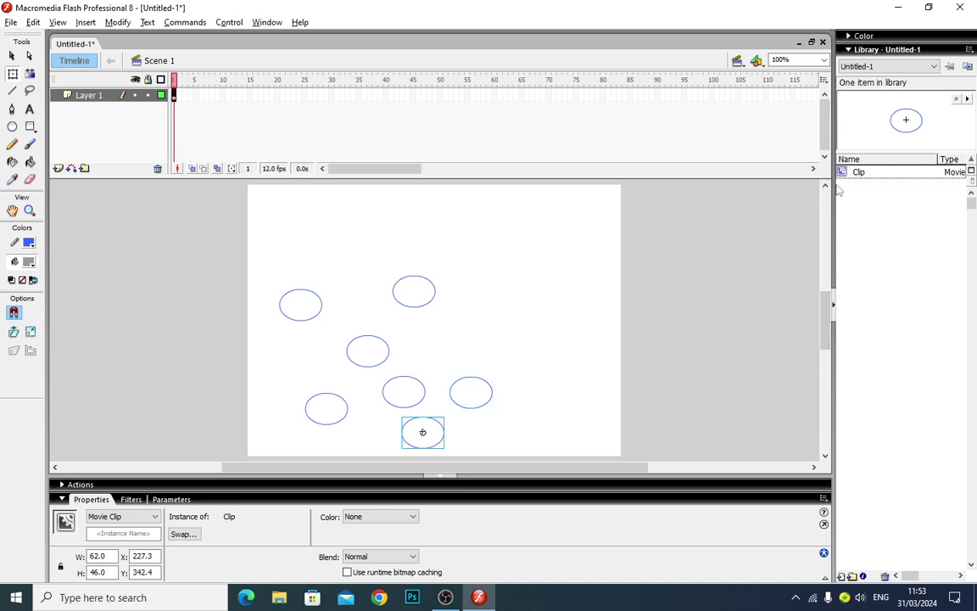
{"action": "left_click_drag", "start_coordinate": [856, 172], "coordinate": [457, 348]}
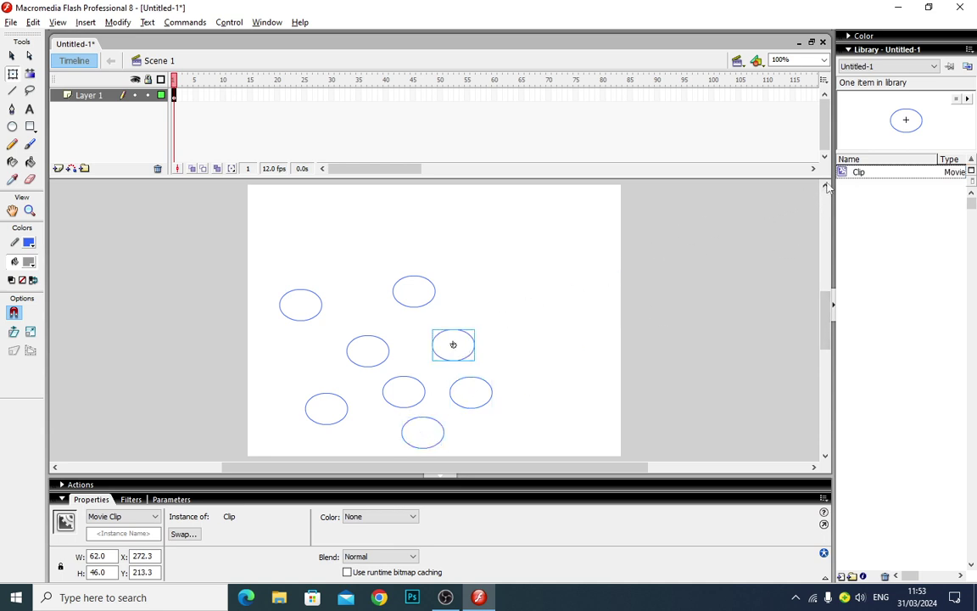
{"action": "left_click_drag", "start_coordinate": [858, 172], "coordinate": [494, 286]}
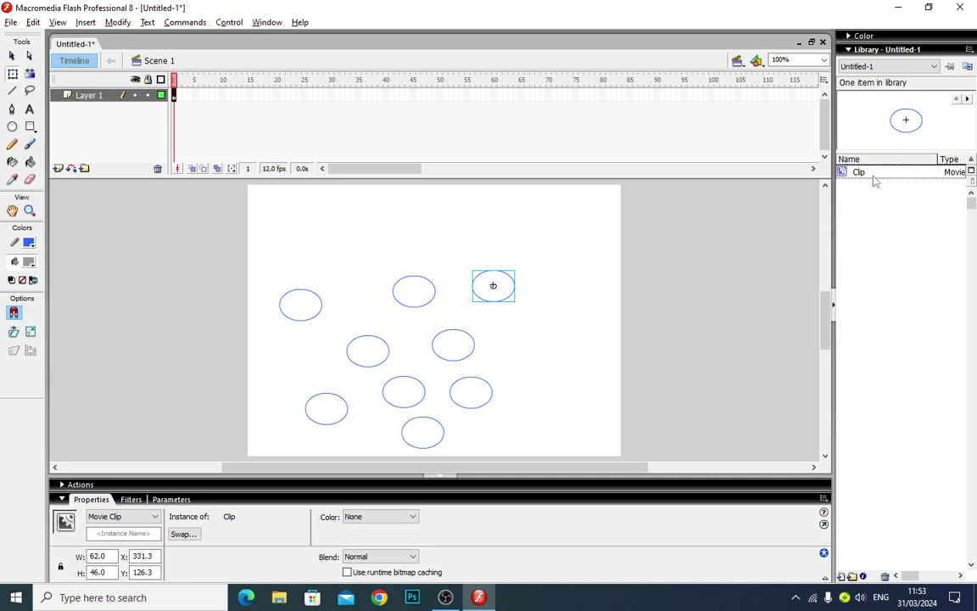
{"action": "left_click_drag", "start_coordinate": [875, 181], "coordinate": [509, 346]}
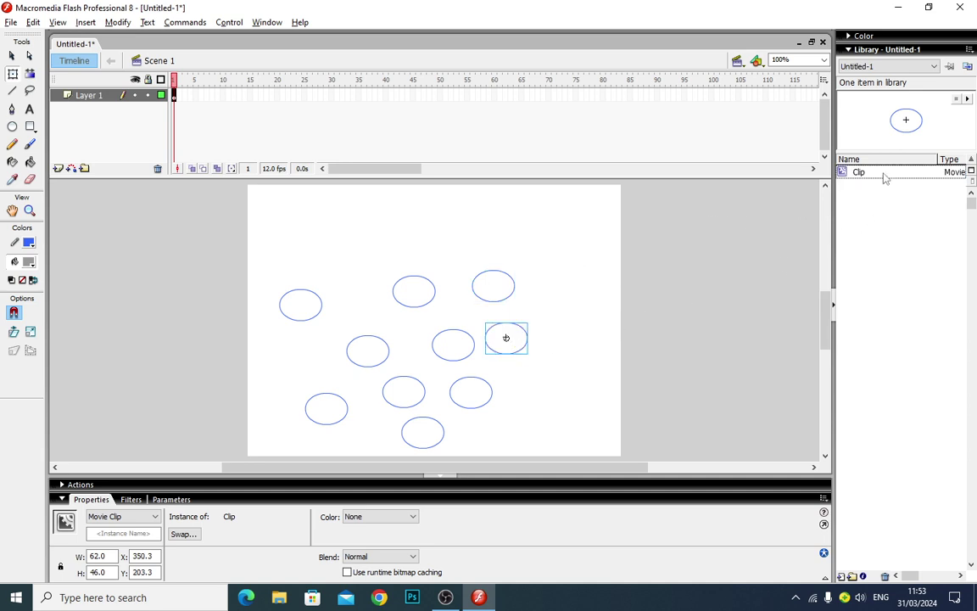
{"action": "left_click_drag", "start_coordinate": [885, 176], "coordinate": [526, 404]}
{"action": "left_click", "coordinate": [623, 341]}
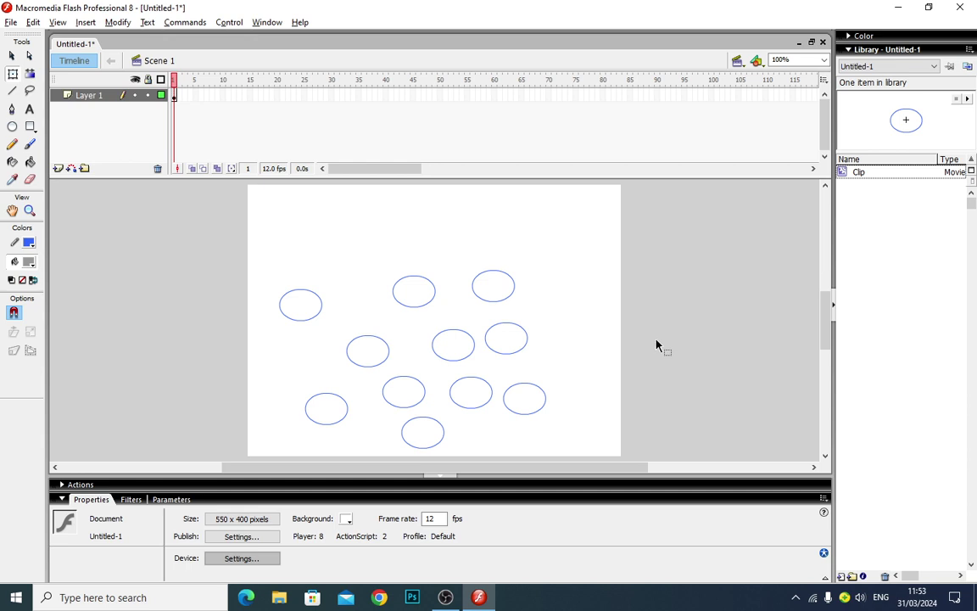
Step: Test the movie to watch all the Clip instances animate, and close the preview
{"action": "key", "text": "ctrl+Return"}
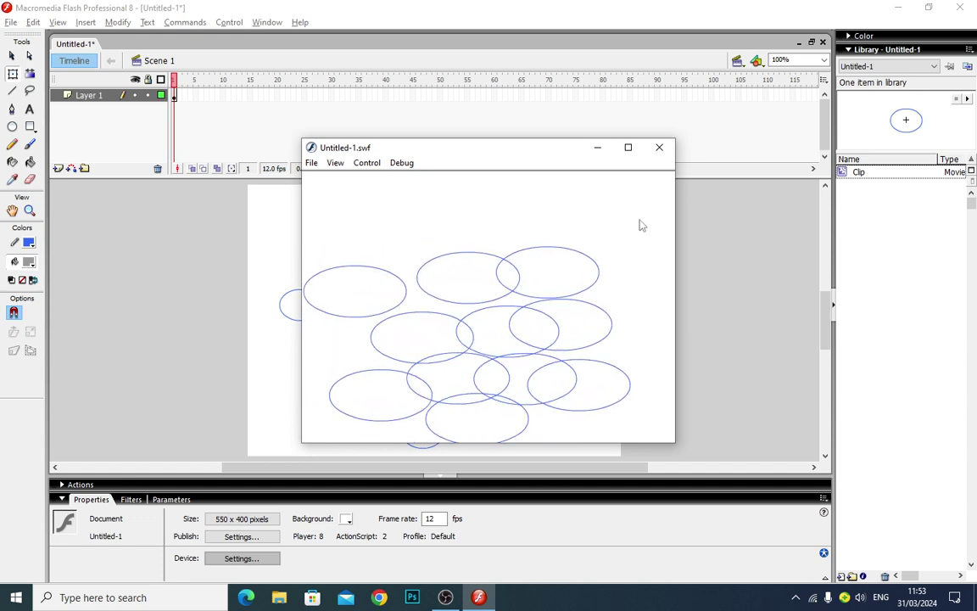
{"action": "left_click", "coordinate": [668, 149]}
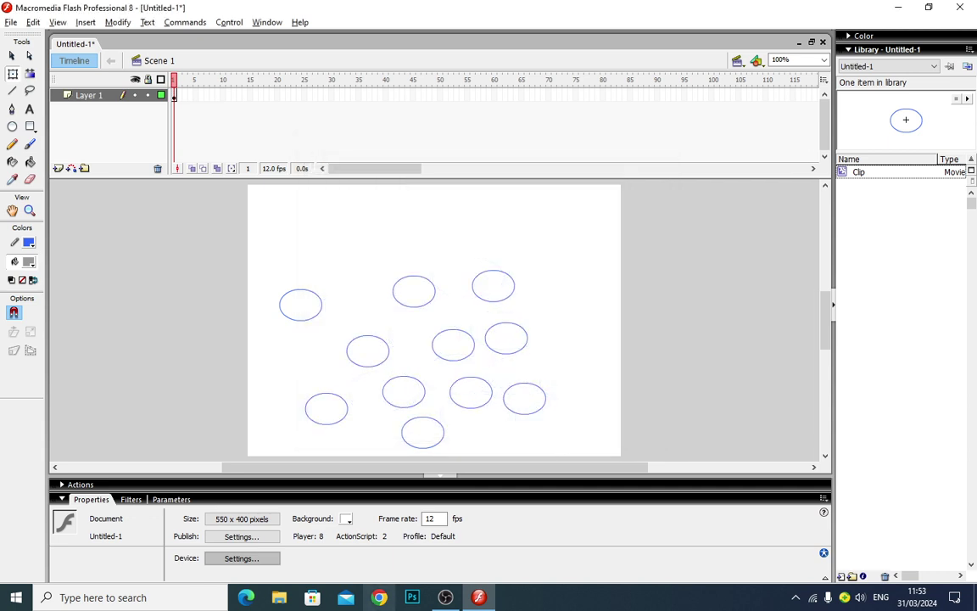
{"action": "left_click", "coordinate": [447, 530]}
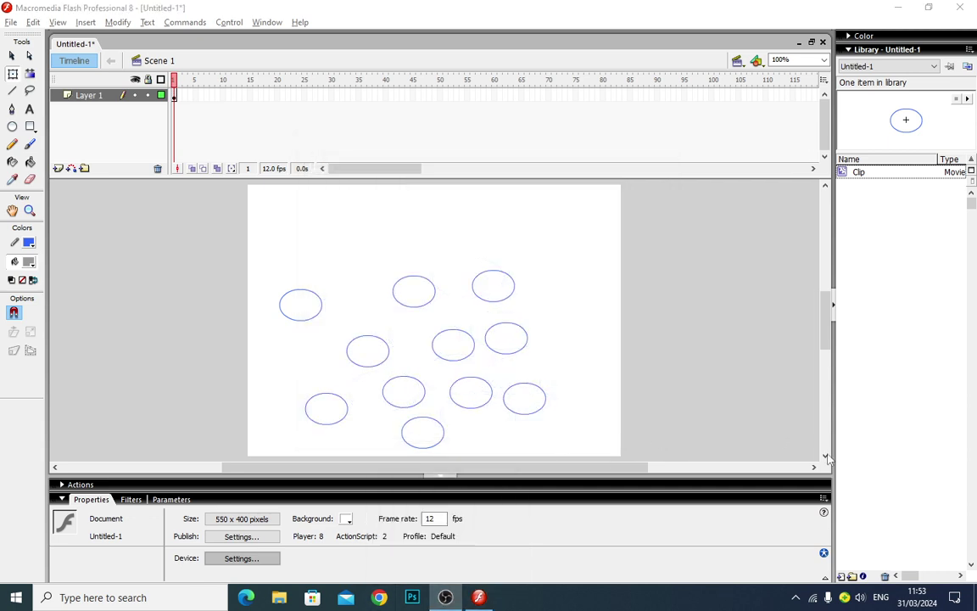